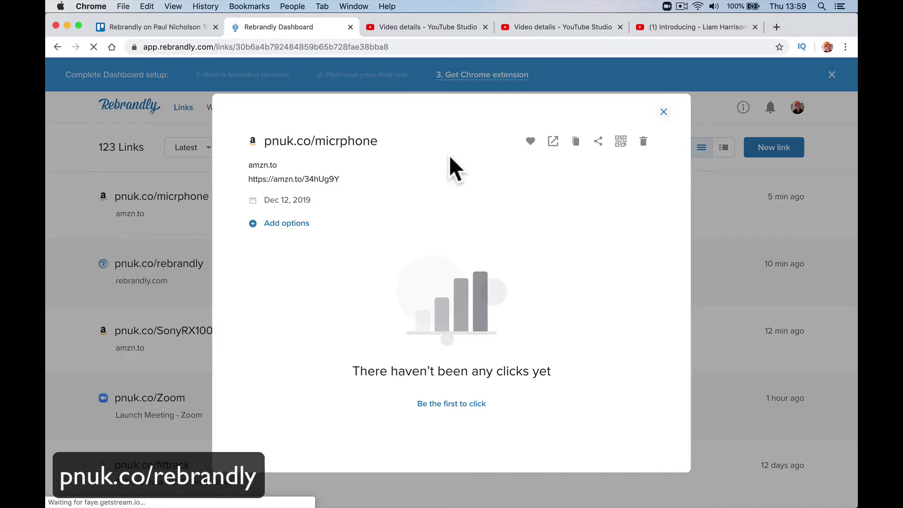
Correct the pnuk.co/micrphone link's slash tag to microphone, save the link and dismiss the sharing options.
left_click(530, 141)
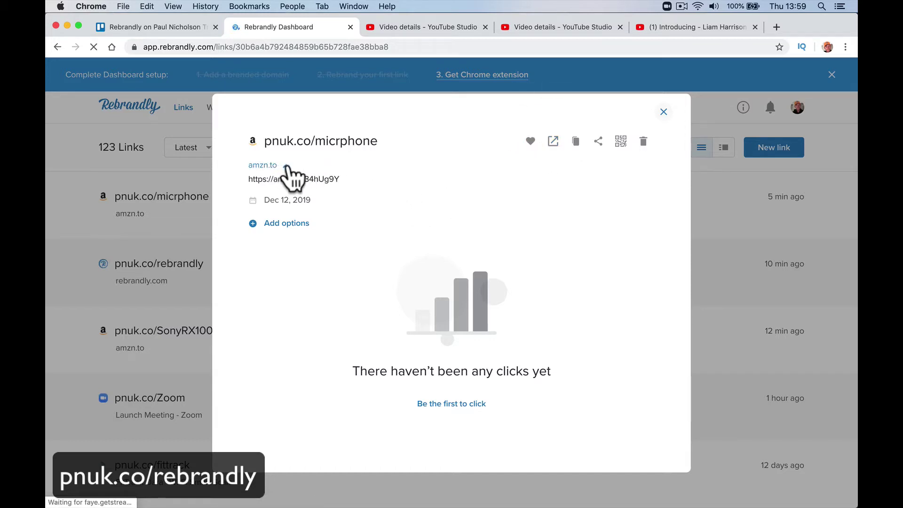
left_click(369, 143)
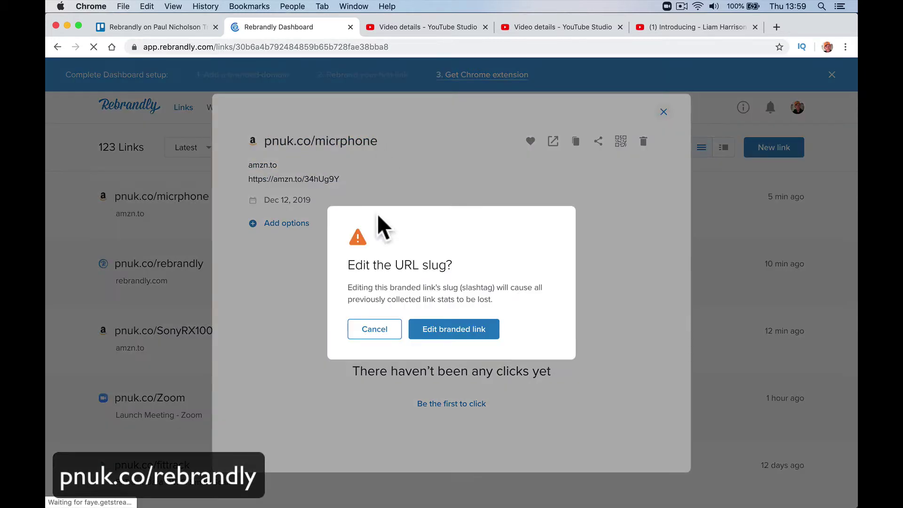
left_click(419, 329)
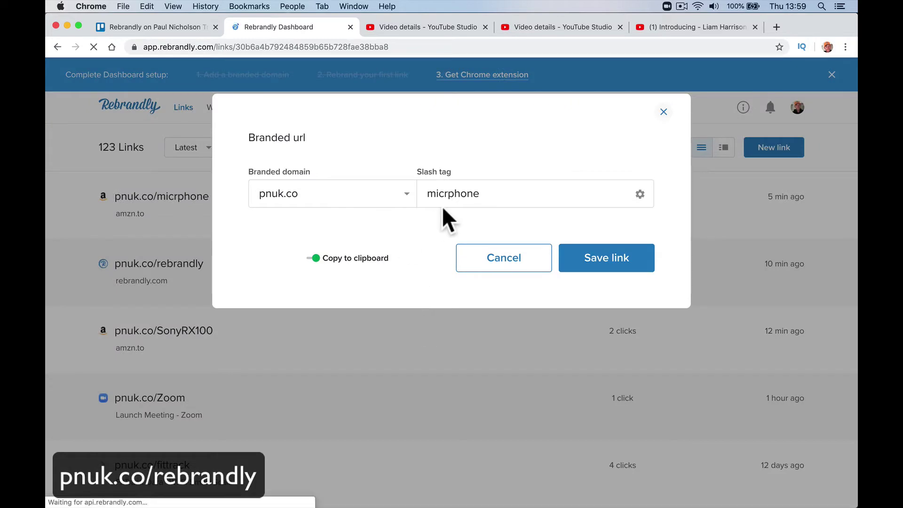
left_click(449, 193)
type("o")
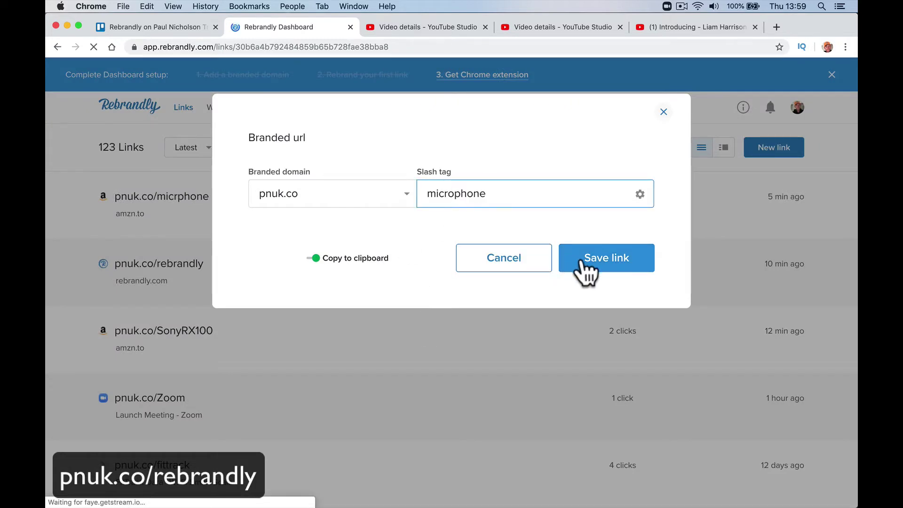
left_click(586, 268)
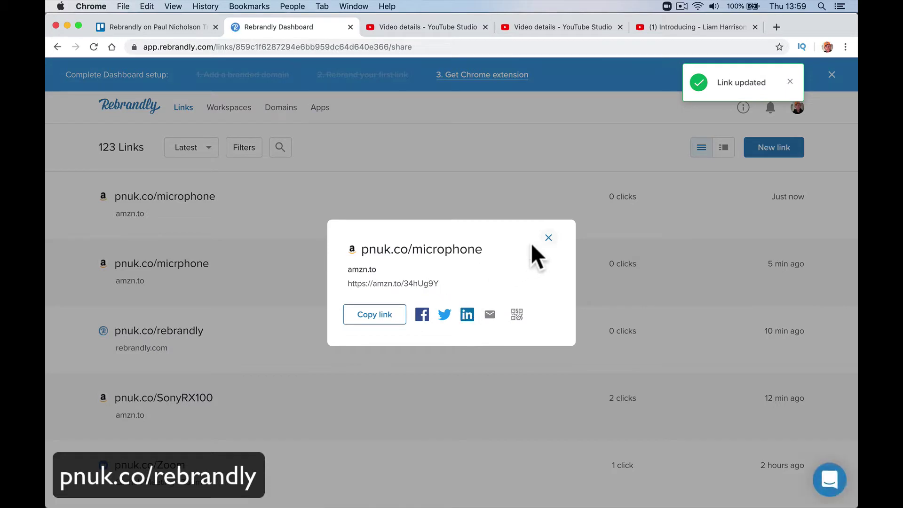
left_click(547, 238)
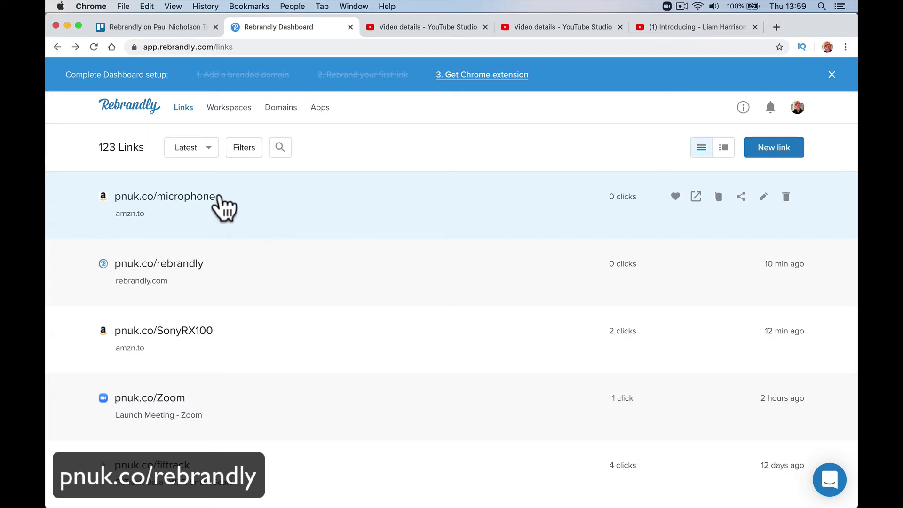
Visit the pnuk.co/microphone link's destination and open the BoyaMic brand store from the Amazon product page.
left_click(696, 197)
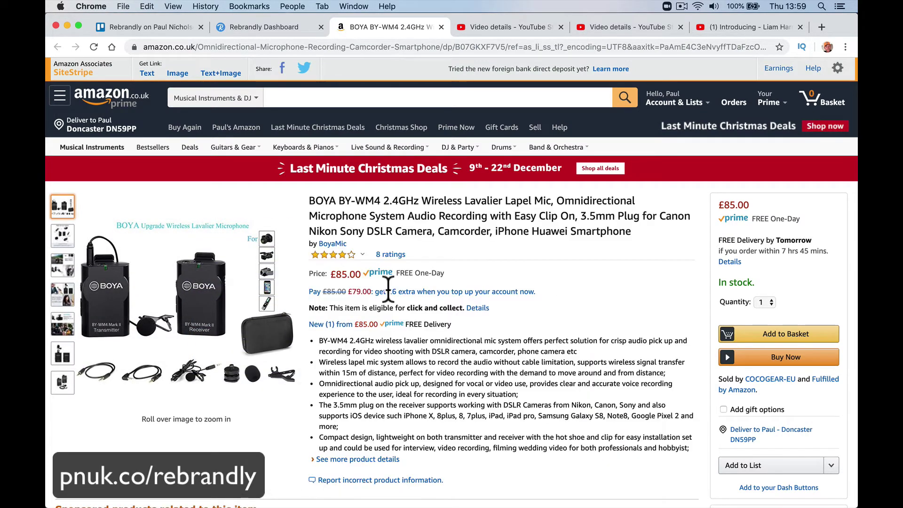
left_click(338, 255)
left_click(337, 248)
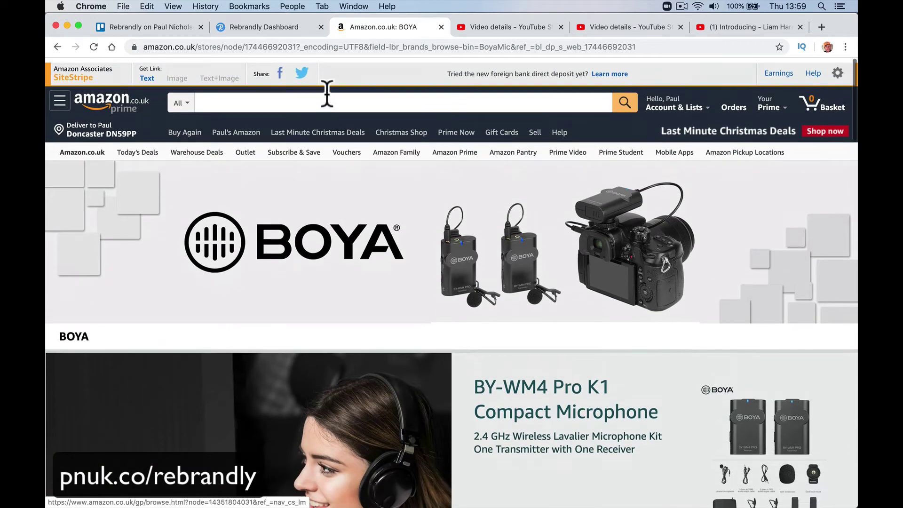
Search Google for boya mic.
left_click(328, 45)
type("boy")
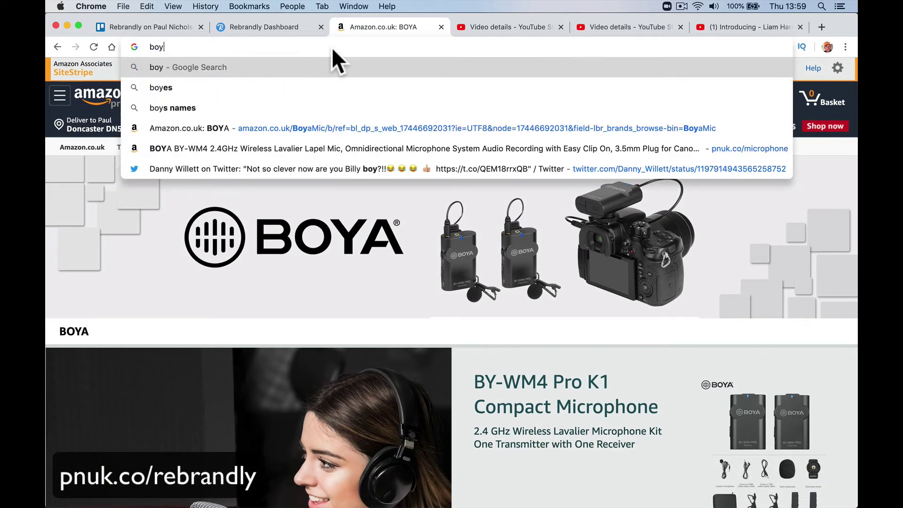
type("a muc")
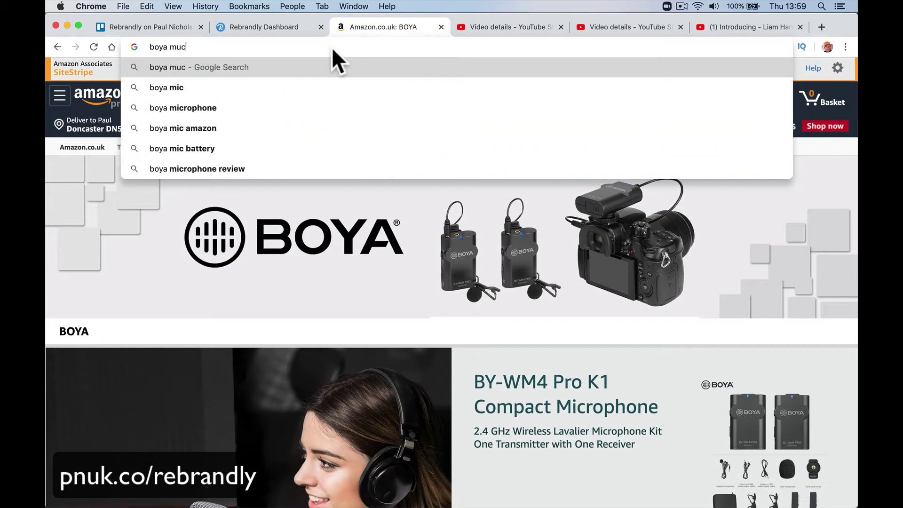
key("BackSpace")
key("BackSpace")
type("ic")
key("Return")
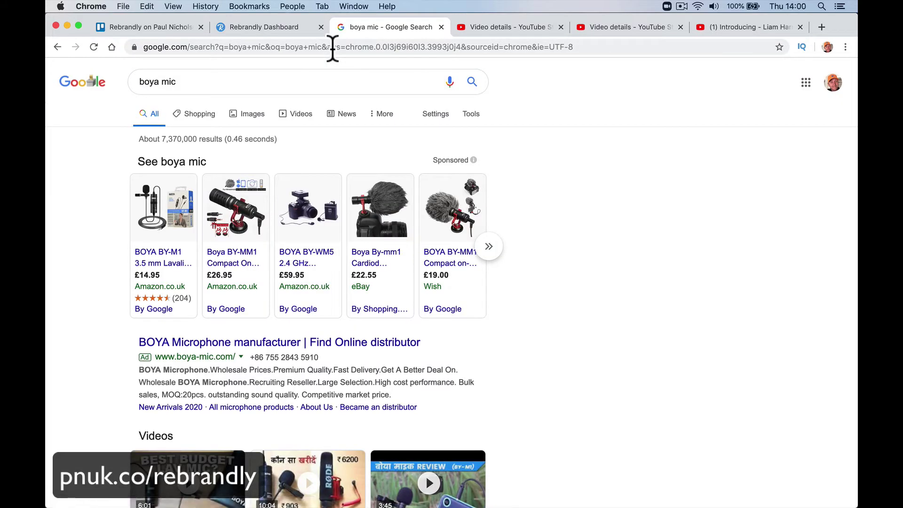
Open the BOYA manufacturer's website and go to the BY-WM4 Pro-K1 wireless microphone's product page.
left_click(309, 344)
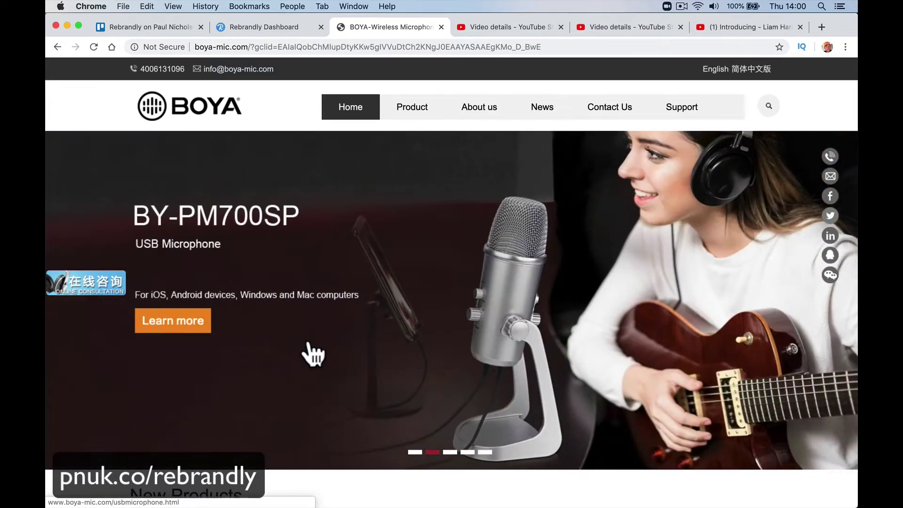
left_click(408, 110)
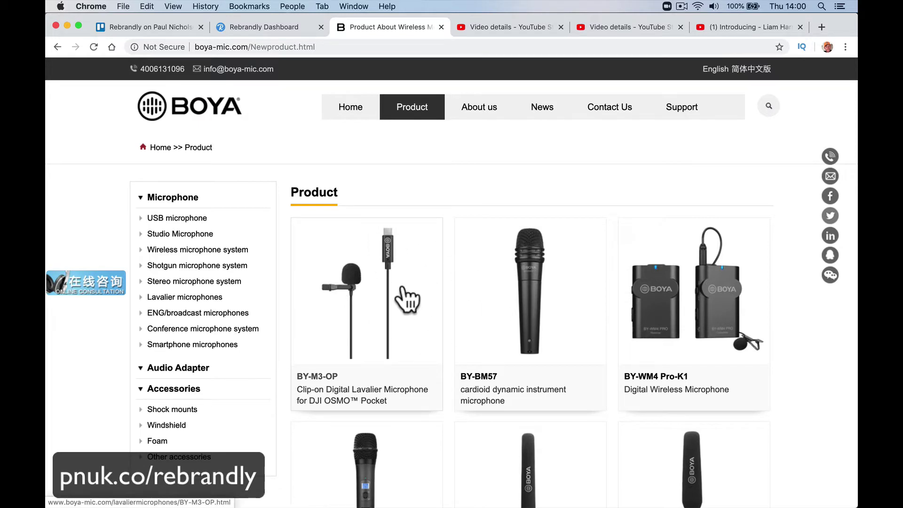
left_click(653, 317)
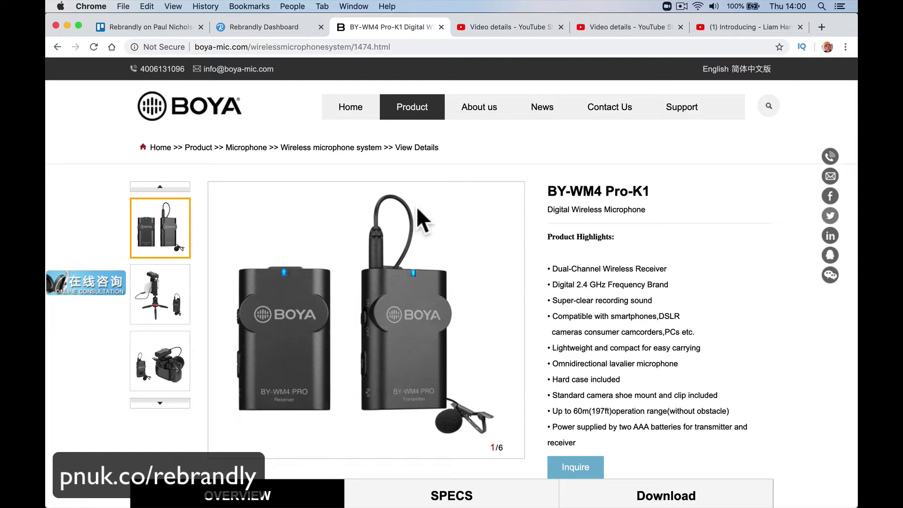
left_click(415, 47)
key("super+c")
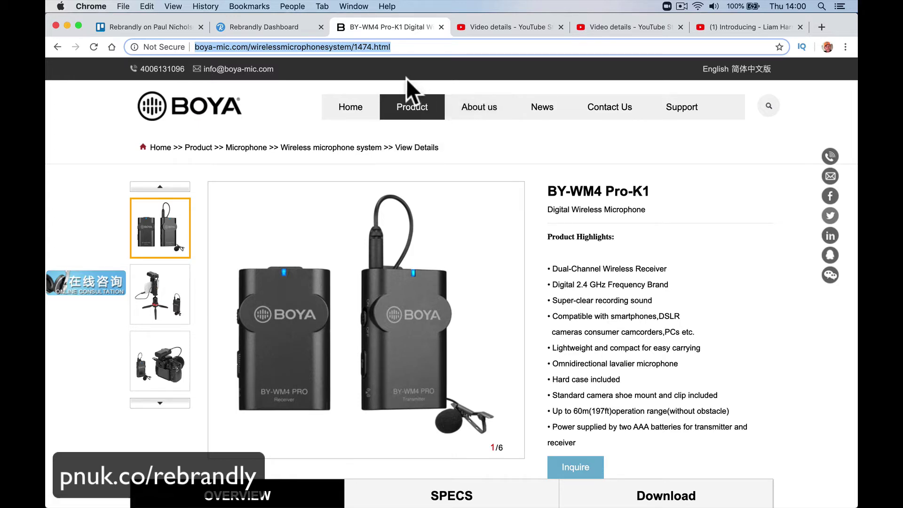
left_click(287, 26)
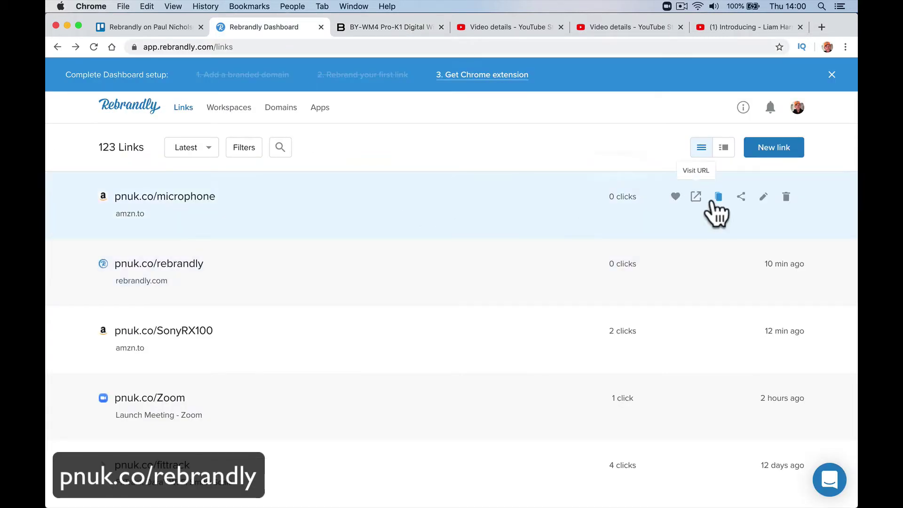
left_click(762, 197)
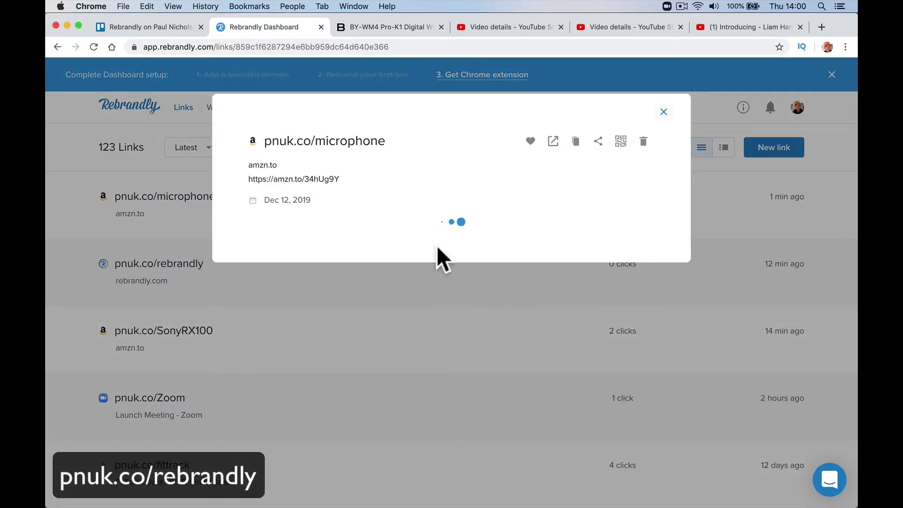
left_click(343, 179)
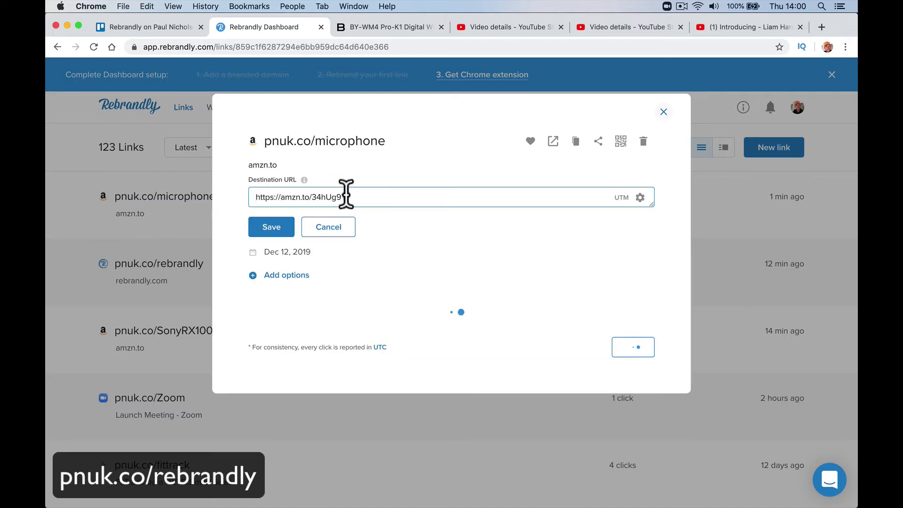
key("super+v")
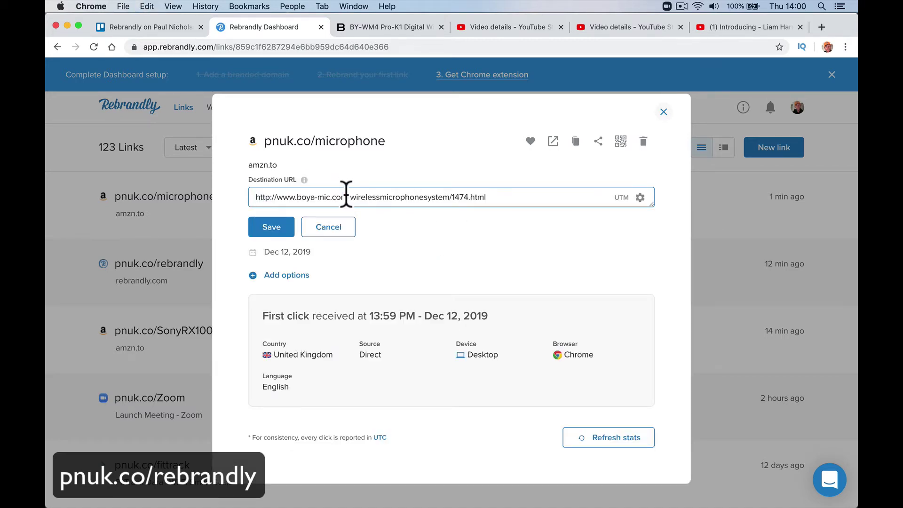
left_click(274, 230)
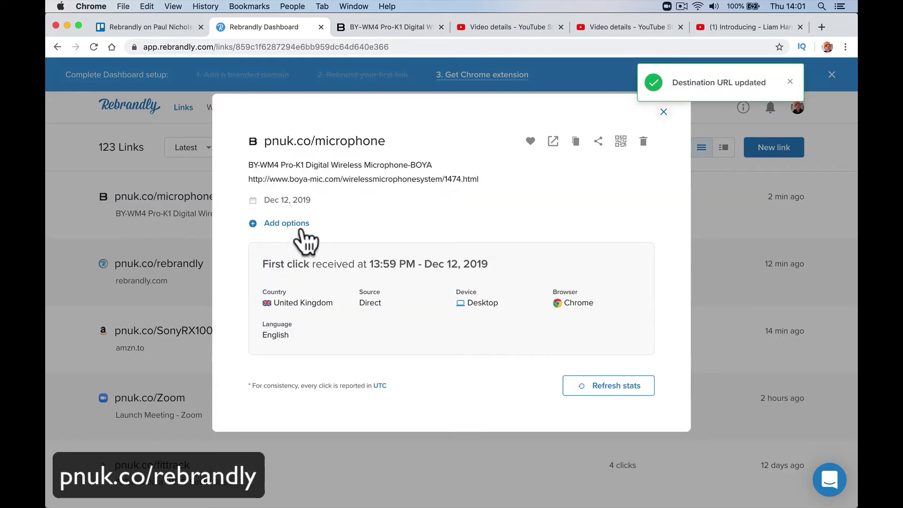
left_click(663, 111)
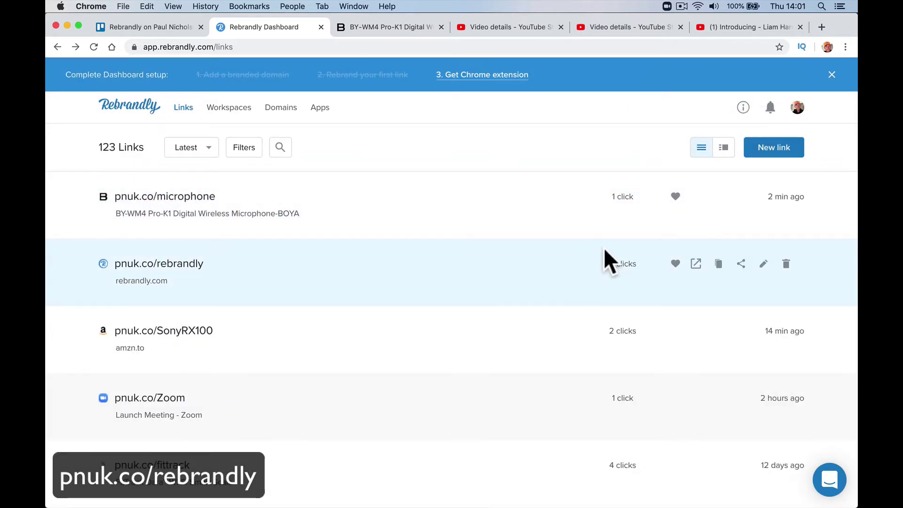
Follow the pnuk.co/microphone link in the published YouTube video's description to test where it leads.
left_click(638, 26)
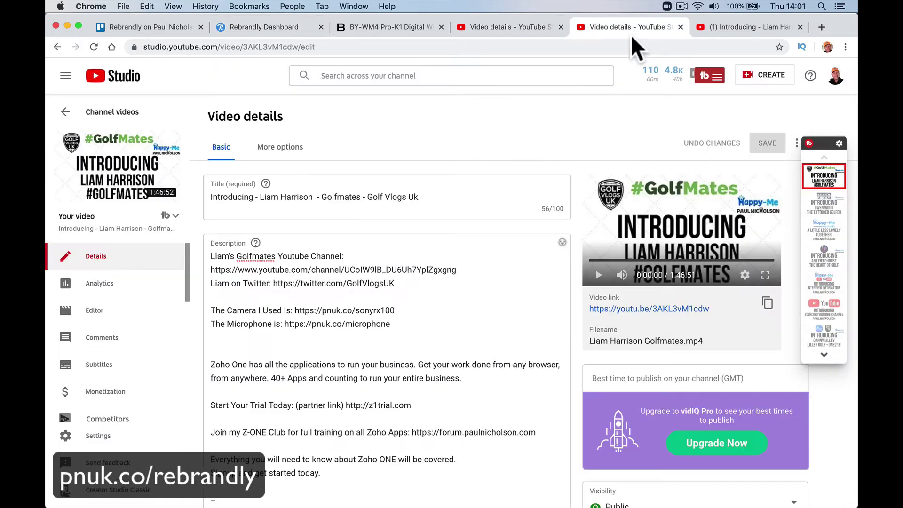
left_click(724, 27)
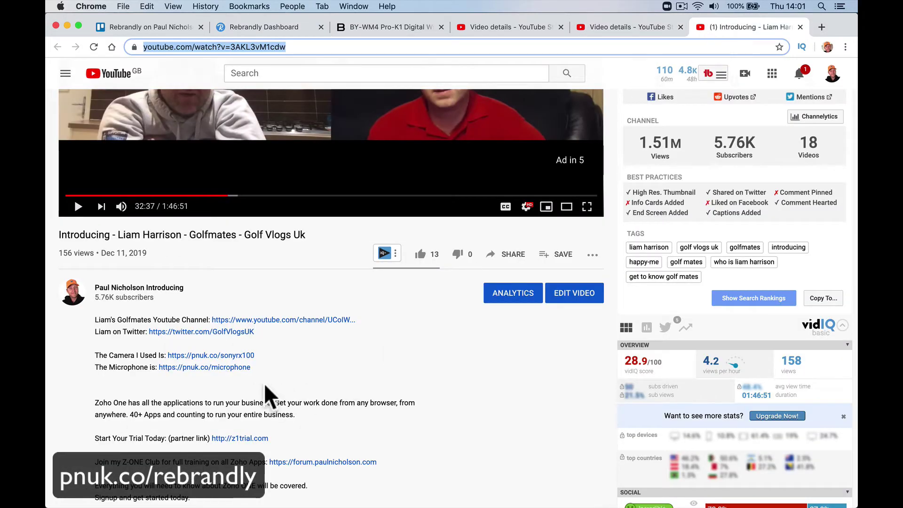
left_click(234, 367)
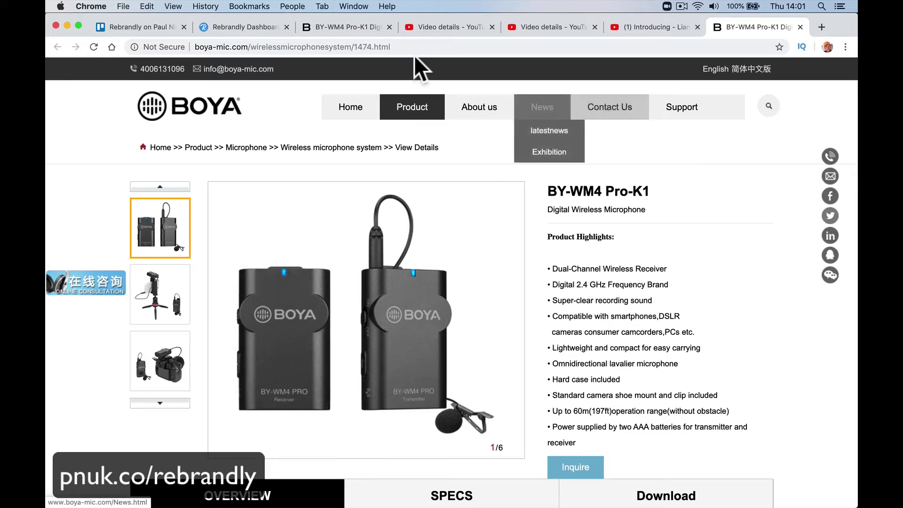
Follow the pnuk.co/sonyrx100 link in the YouTube video's description and look over the Amazon camera page.
left_click(651, 29)
left_click(225, 356)
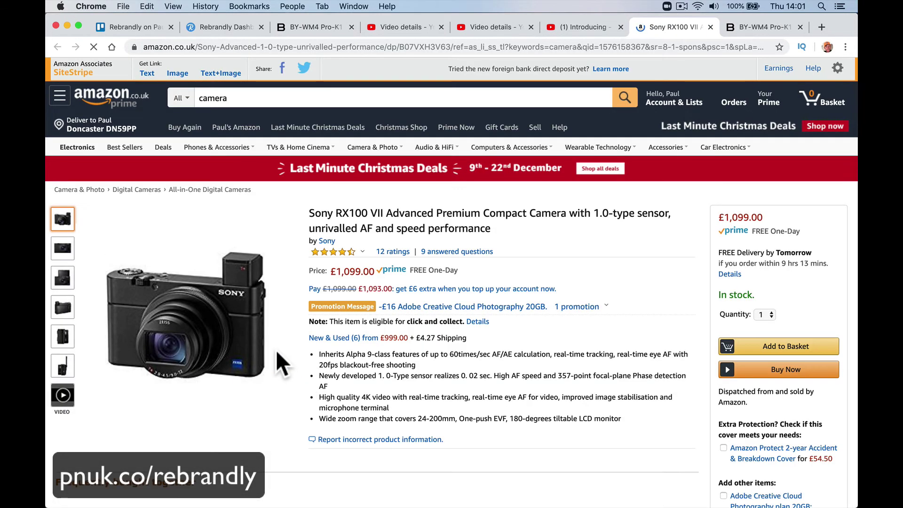
scroll(397, 365, "down", 5)
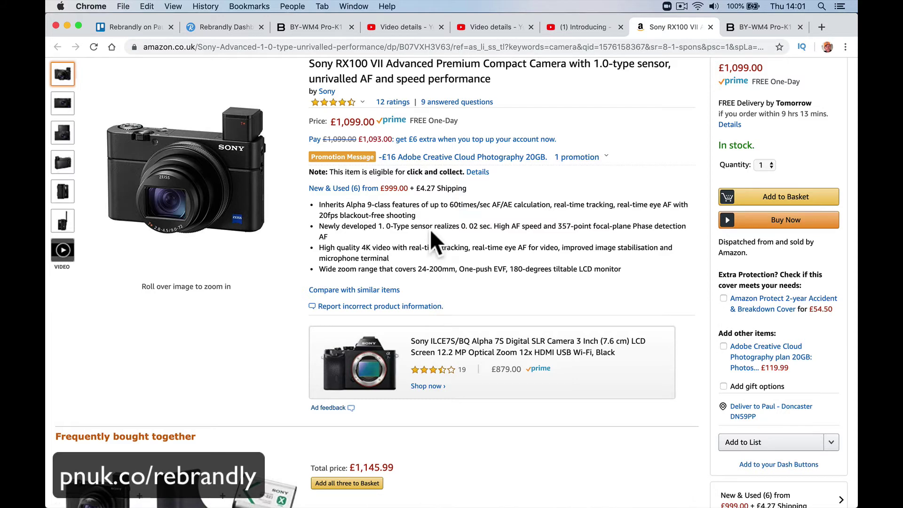
scroll(429, 230, "down", 9)
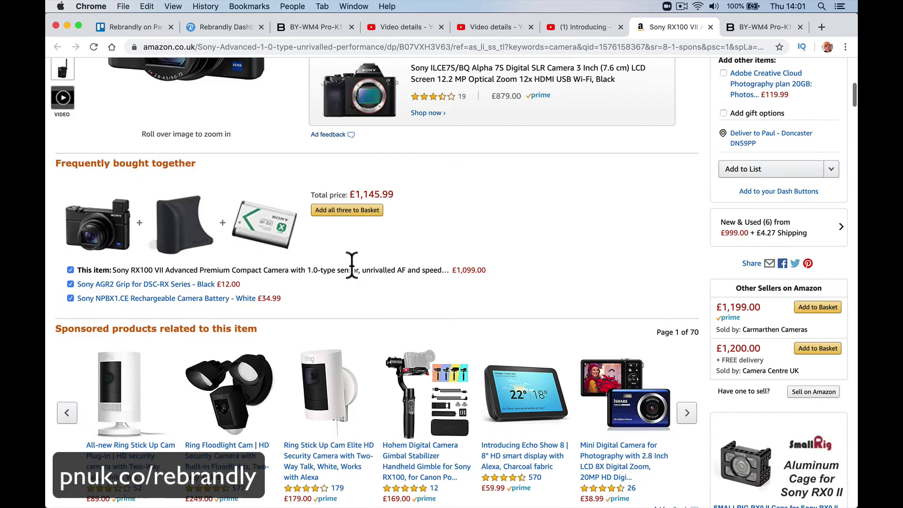
scroll(350, 264, "down", 3)
scroll(400, 273, "up", 15)
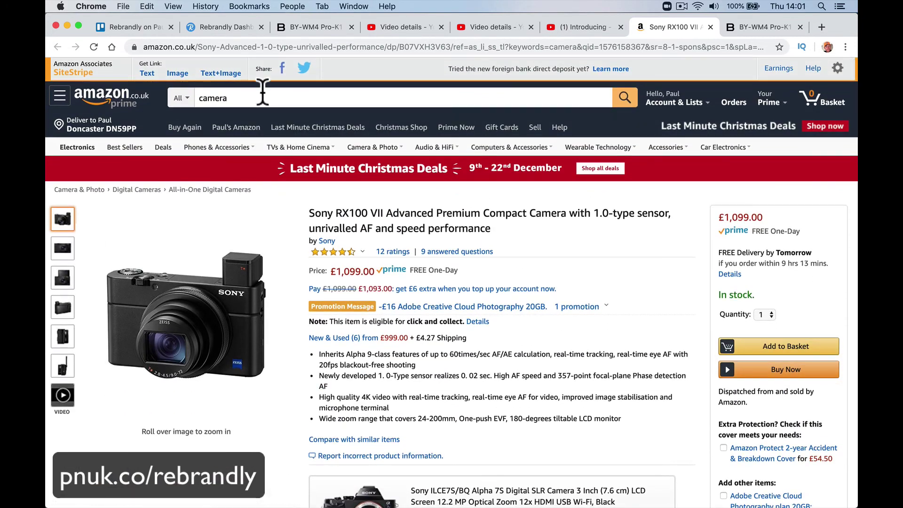
Search Amazon for sony rx and open the Sony RX100 IV camera's product page.
left_click(302, 97)
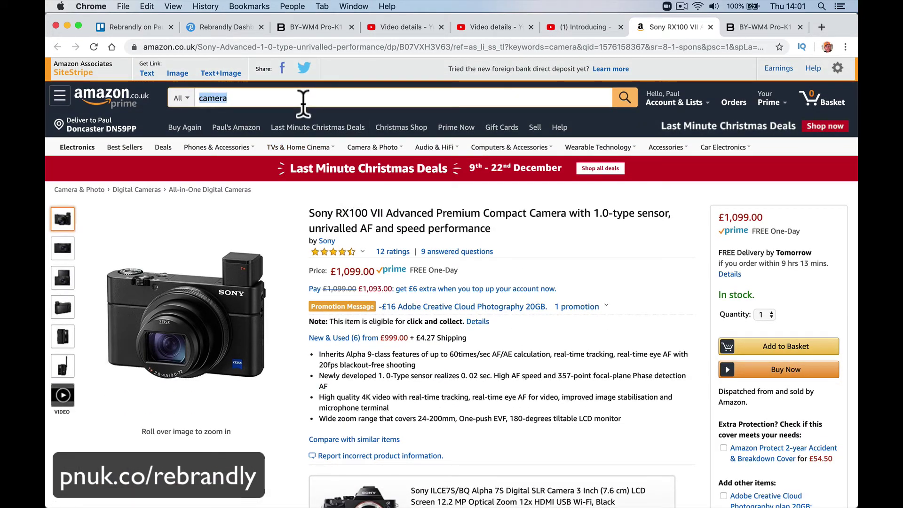
type("sony r")
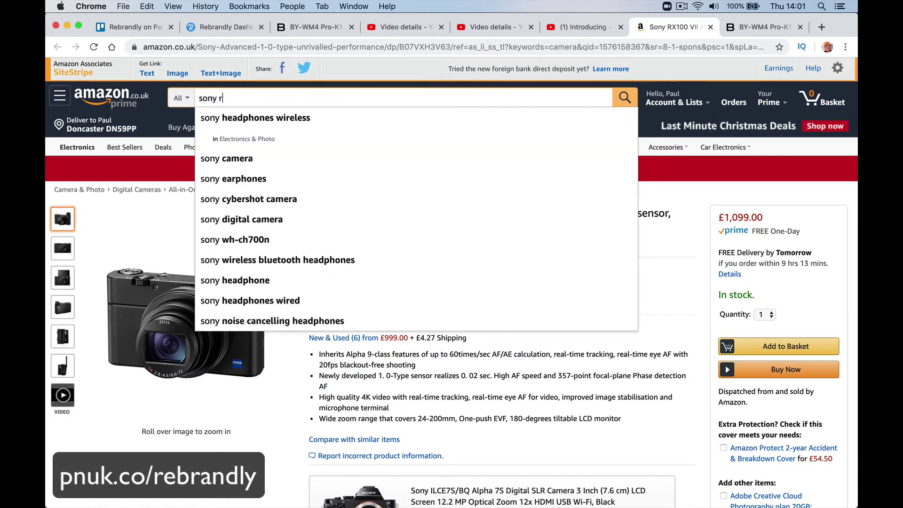
type("x")
key("Return")
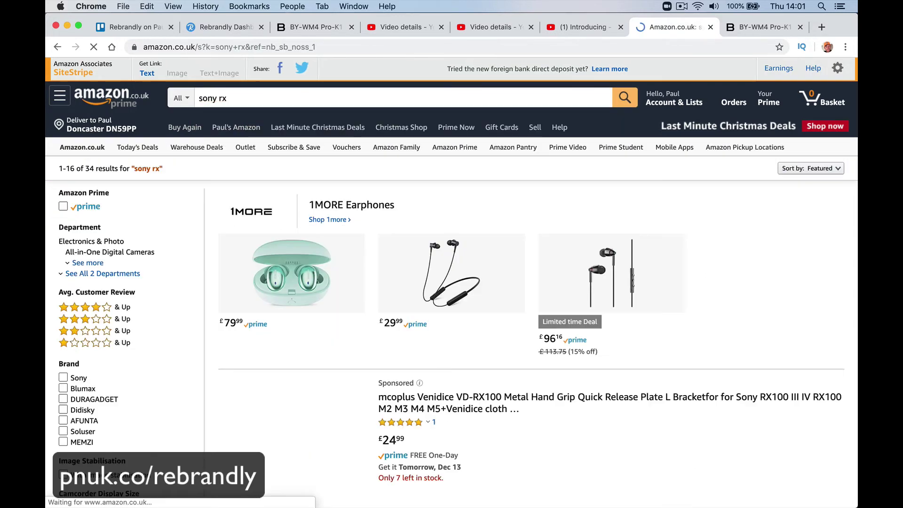
scroll(439, 277, "down", 10)
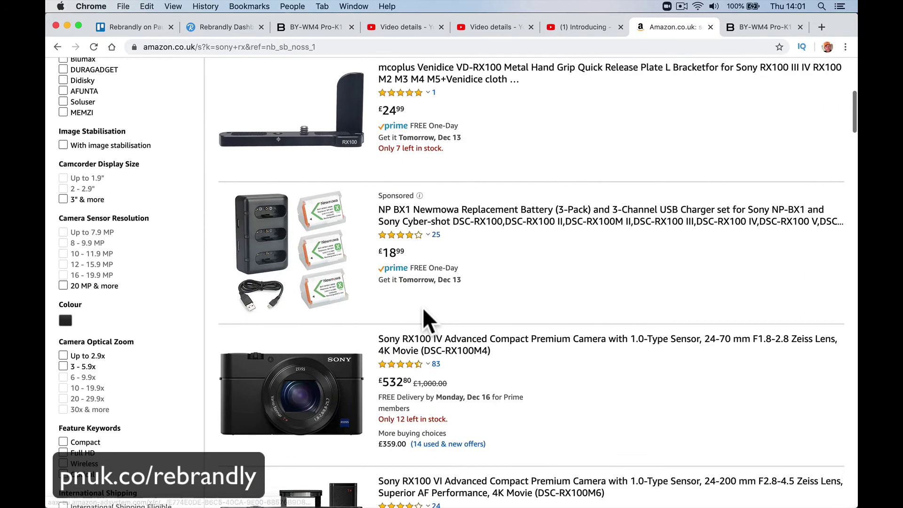
left_click(438, 267)
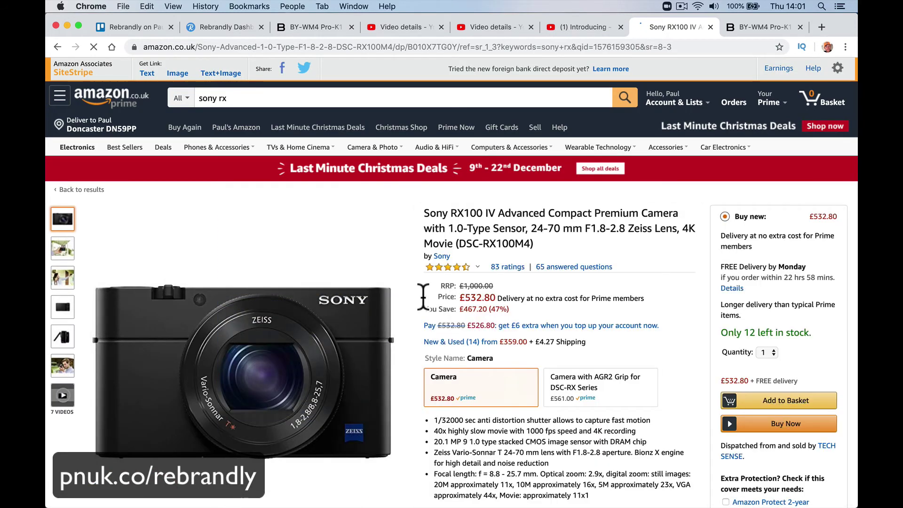
left_click(147, 73)
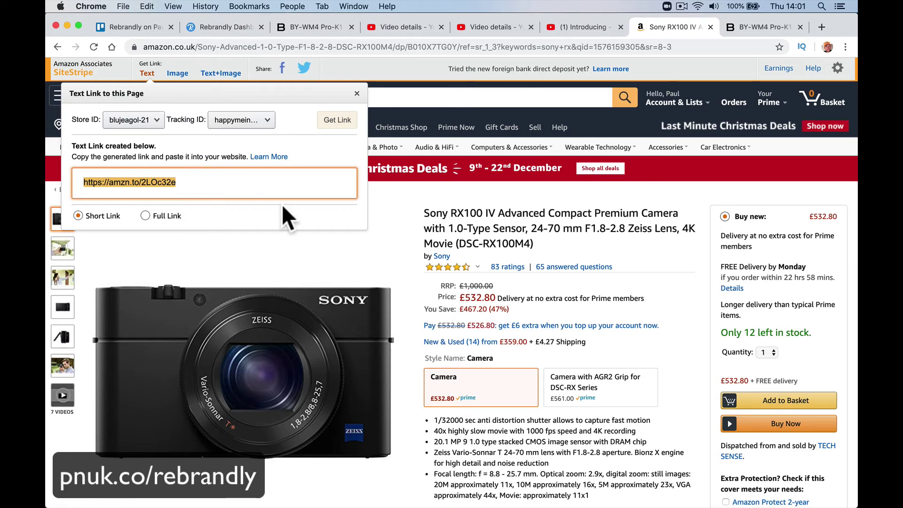
left_click(236, 29)
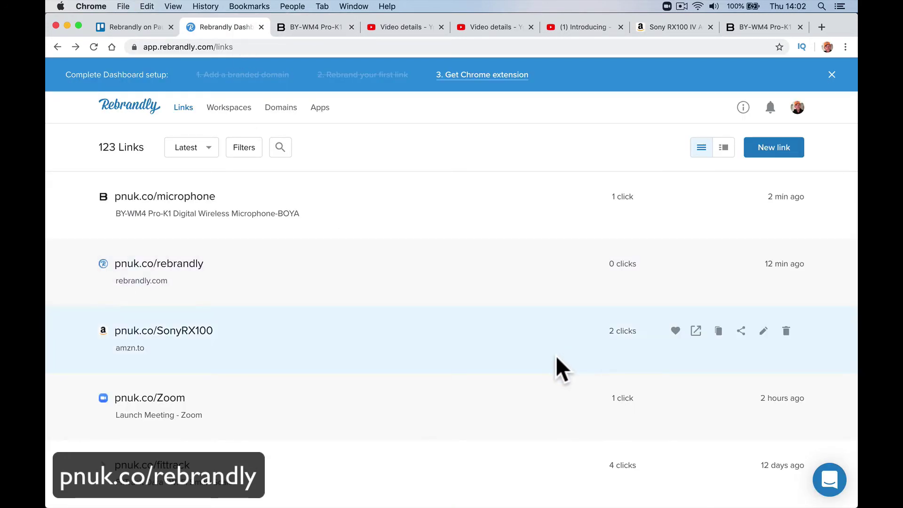
left_click(764, 332)
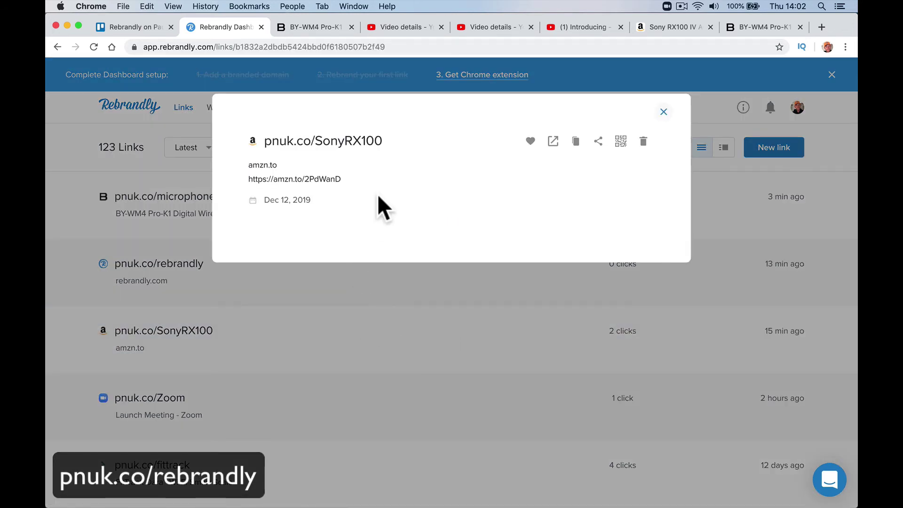
left_click(344, 179)
triple_click(342, 196)
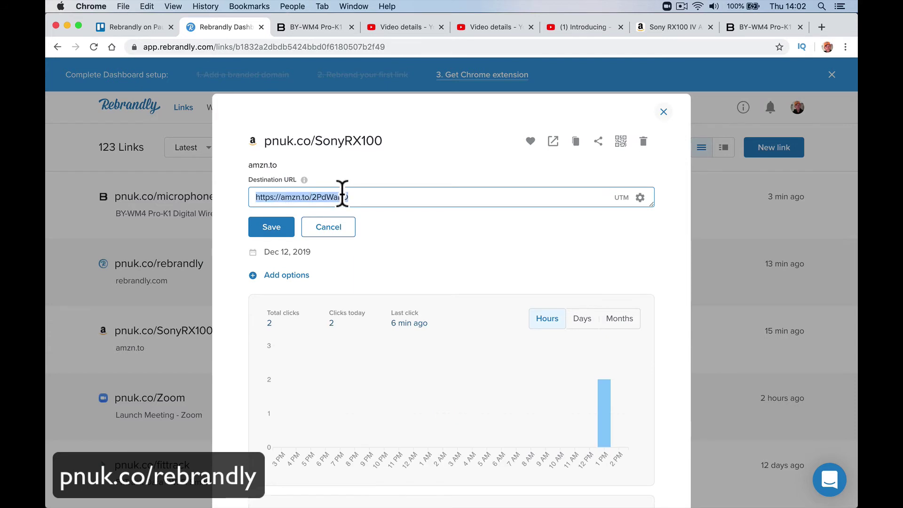
key("super+v")
left_click(275, 227)
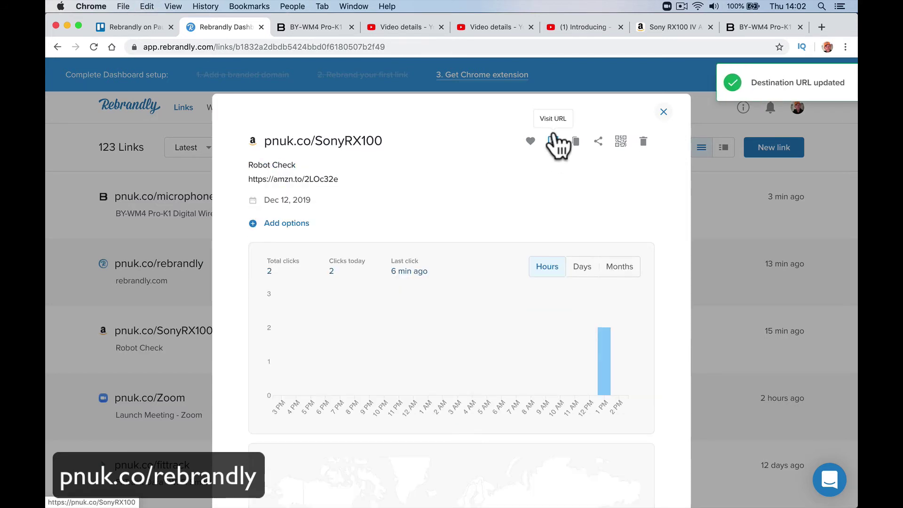
Follow the pnuk.co/sonyrx100 link in the YouTube video's description, check the Amazon page's address, and close both Amazon pages.
left_click(585, 29)
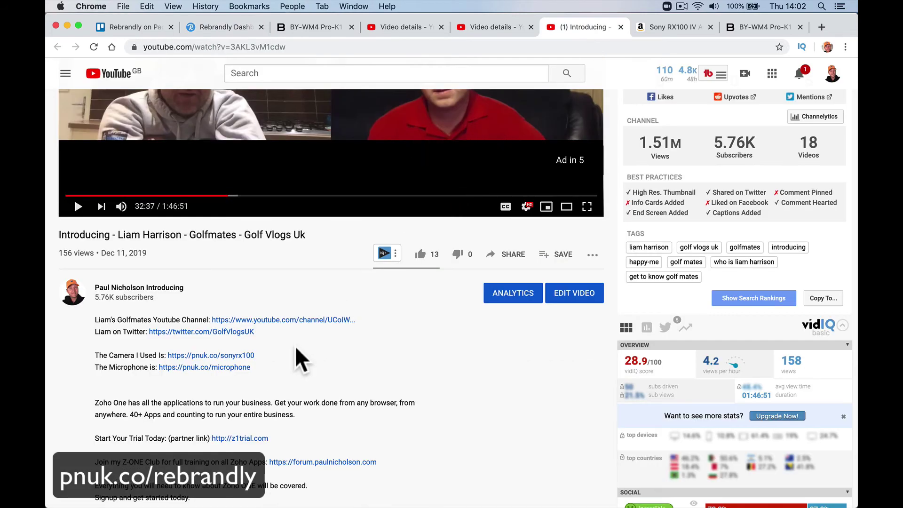
scroll(329, 134, "up", 3)
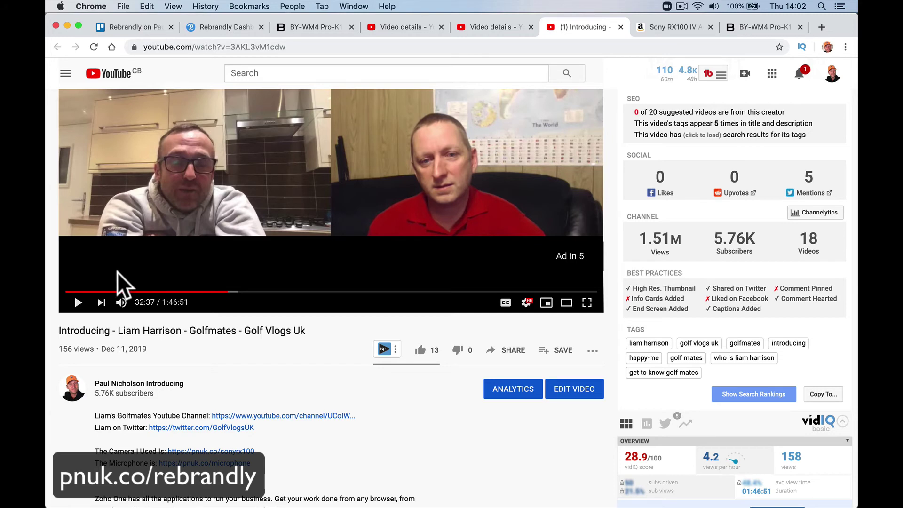
scroll(157, 337, "down", 3)
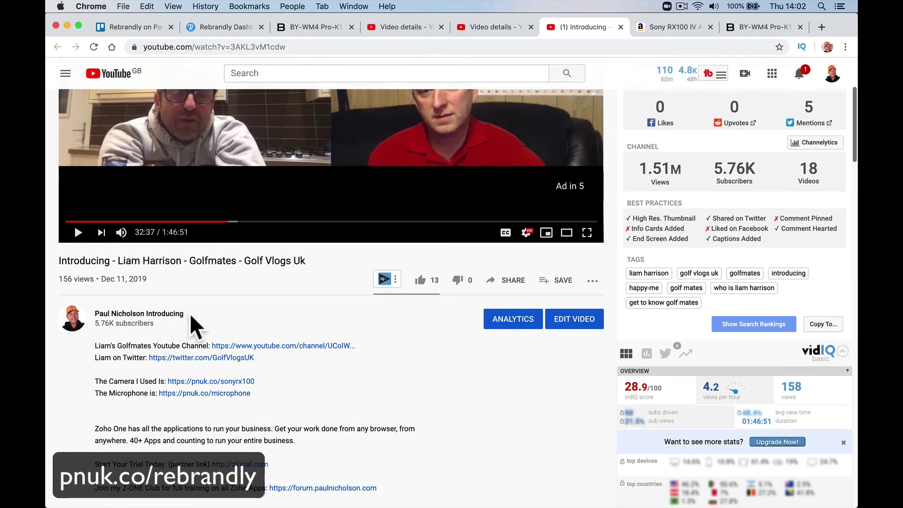
left_click(221, 379)
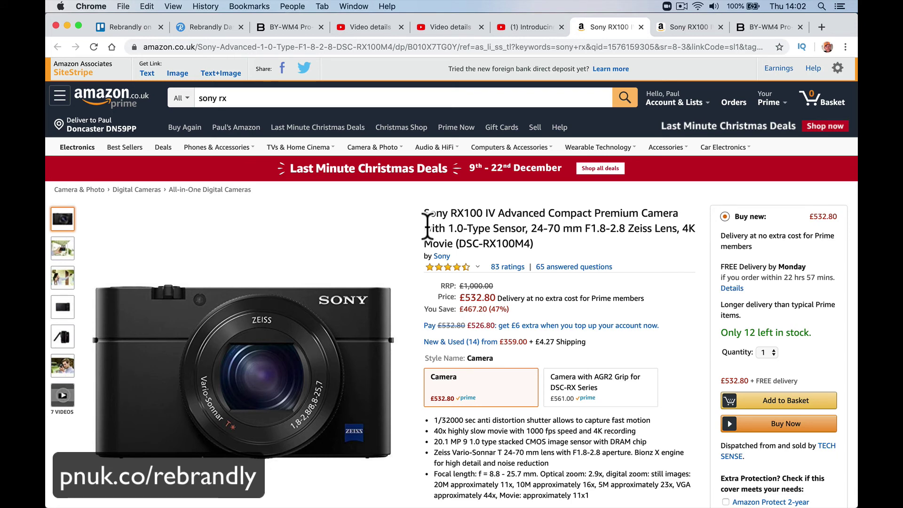
left_click(604, 47)
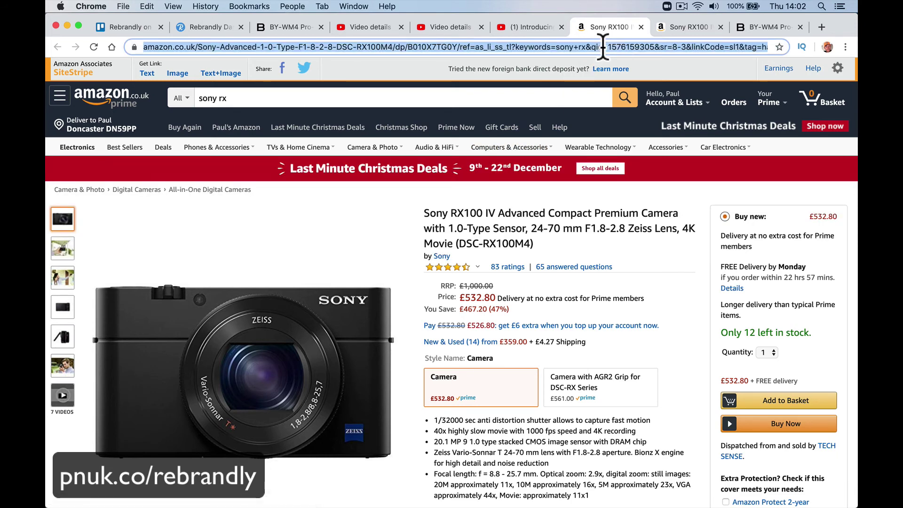
left_click(642, 27)
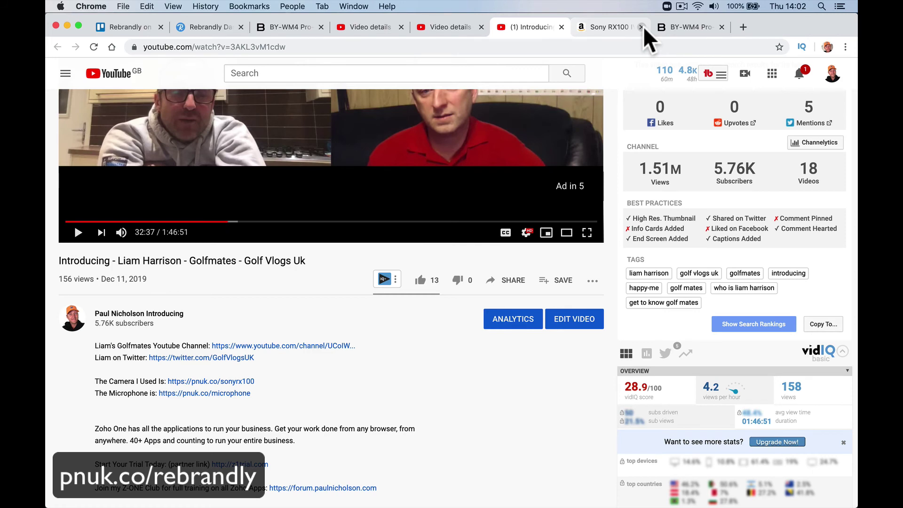
left_click(642, 27)
Append ?affiliate-link-no10 to the BOYA BY-WM4 Pro-K1 page's web address as an example affiliate link.
left_click(614, 31)
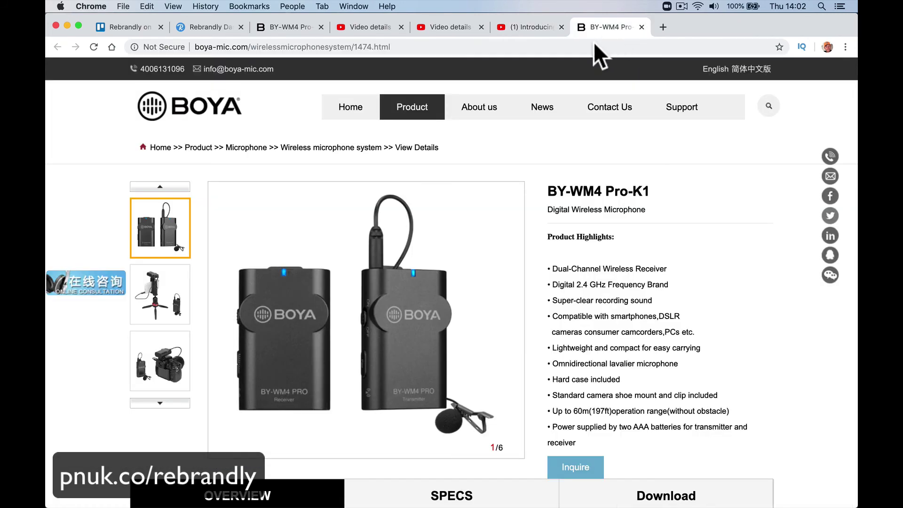
left_click(533, 47)
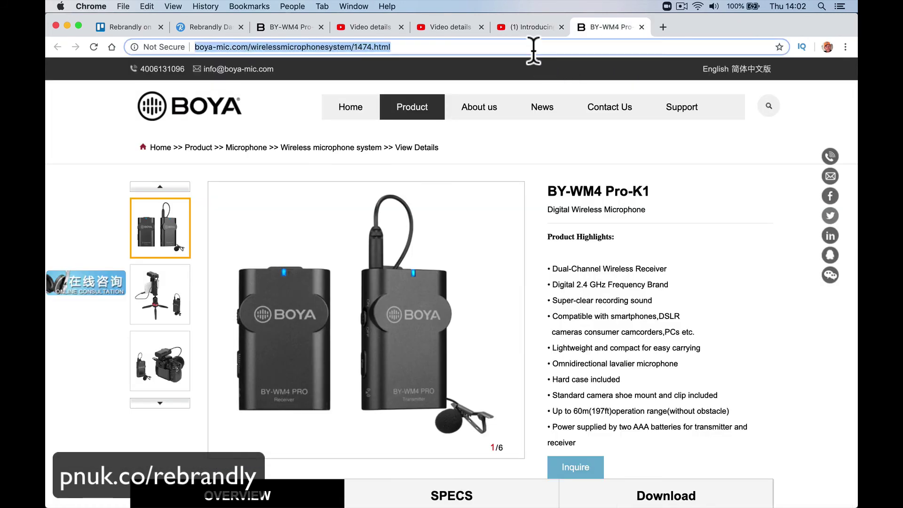
left_click(533, 47)
type("?")
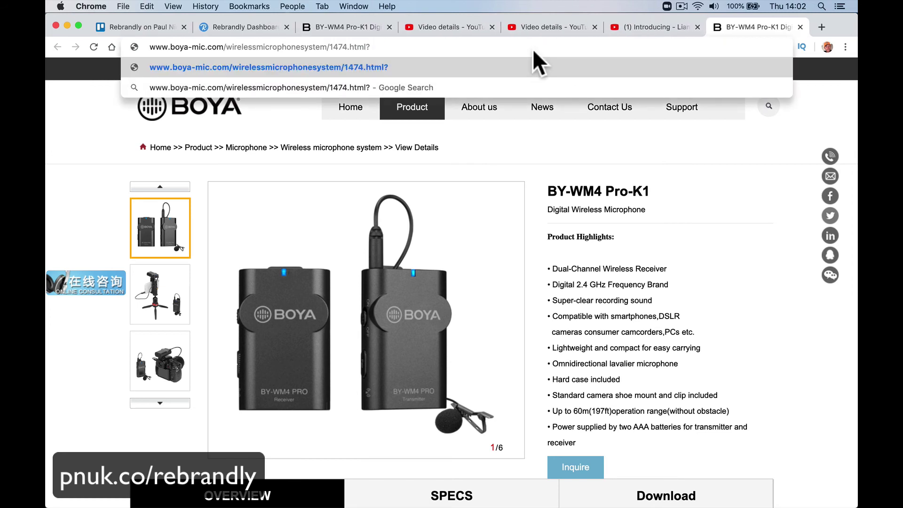
type("affiliat")
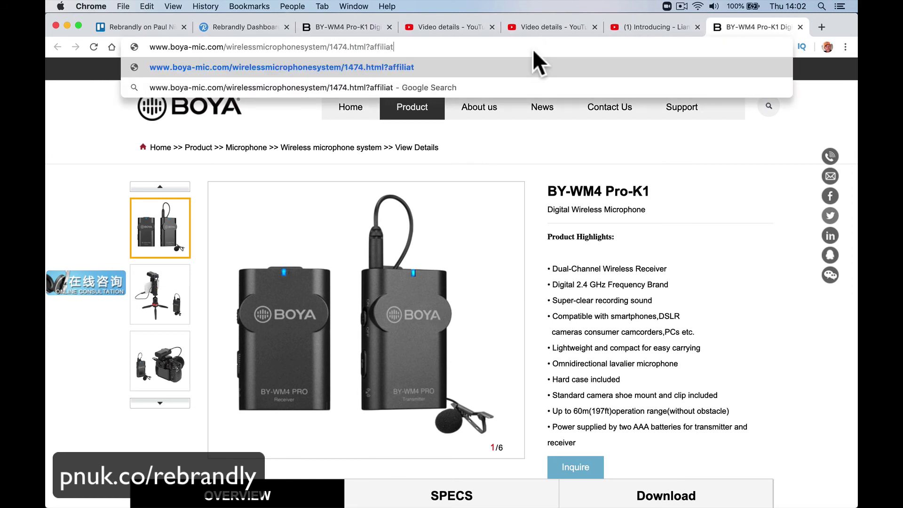
type("e-link-no10")
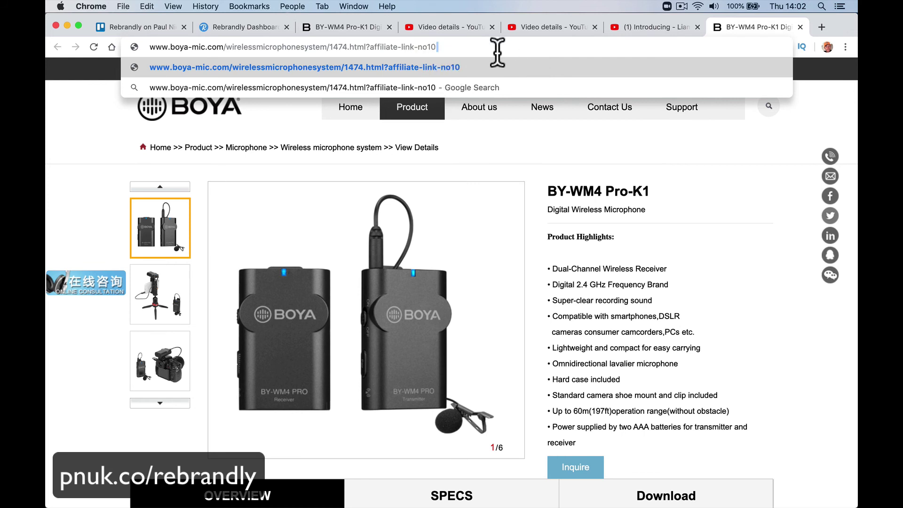
Replace the web address with pnuk.co/microphone and load it to test the branded link.
key("super+a")
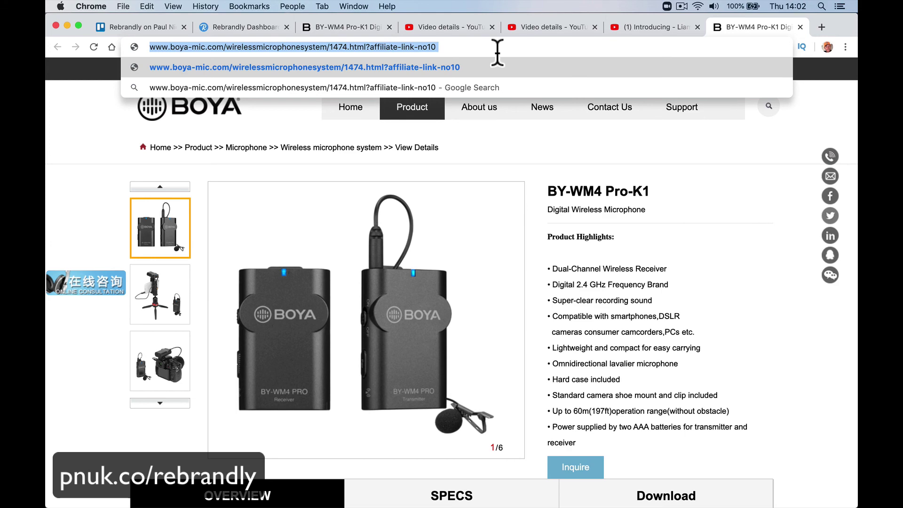
type("pnuk.co/")
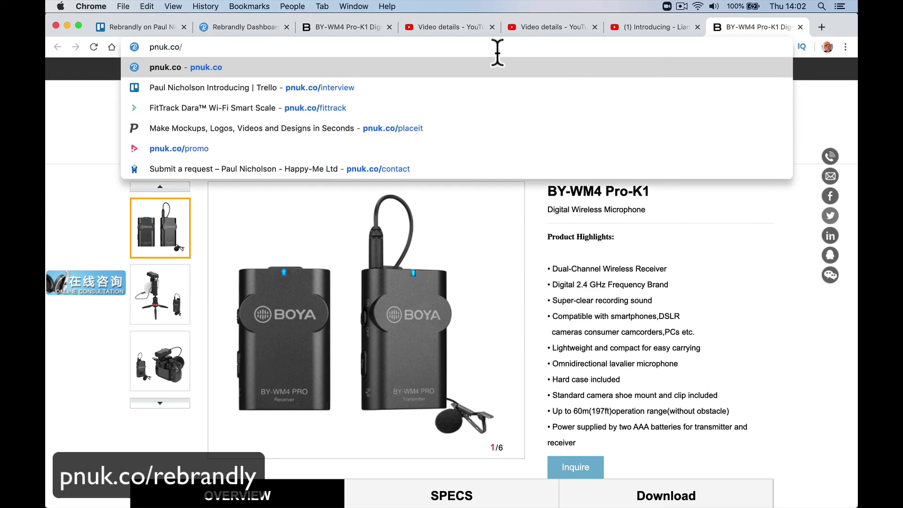
type("microh")
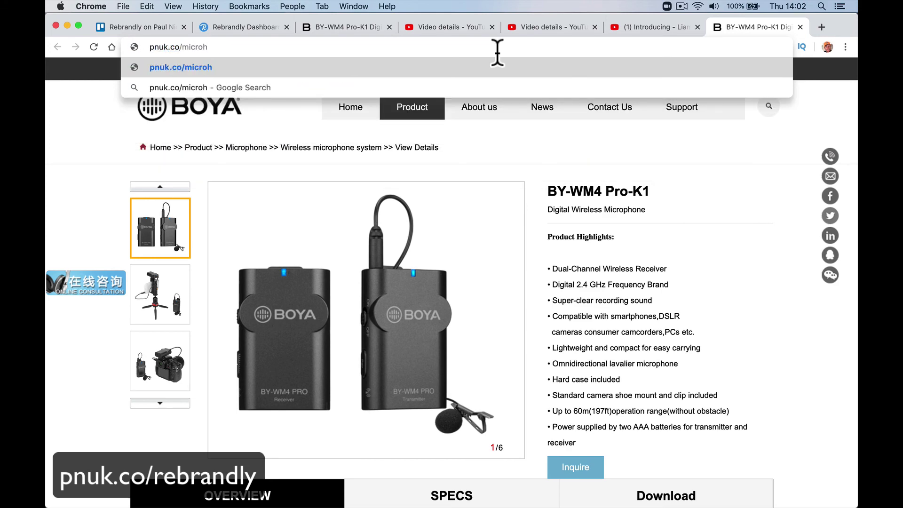
key("BackSpace")
type("phone")
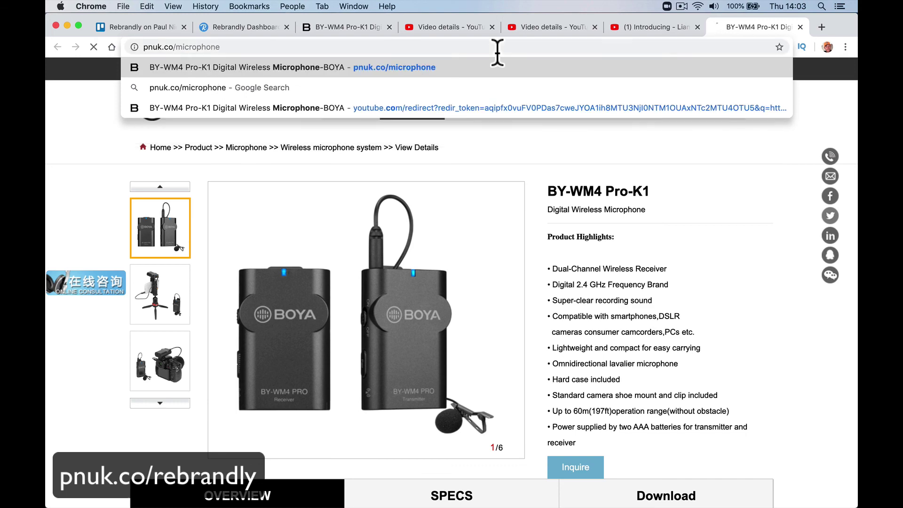
key("Return")
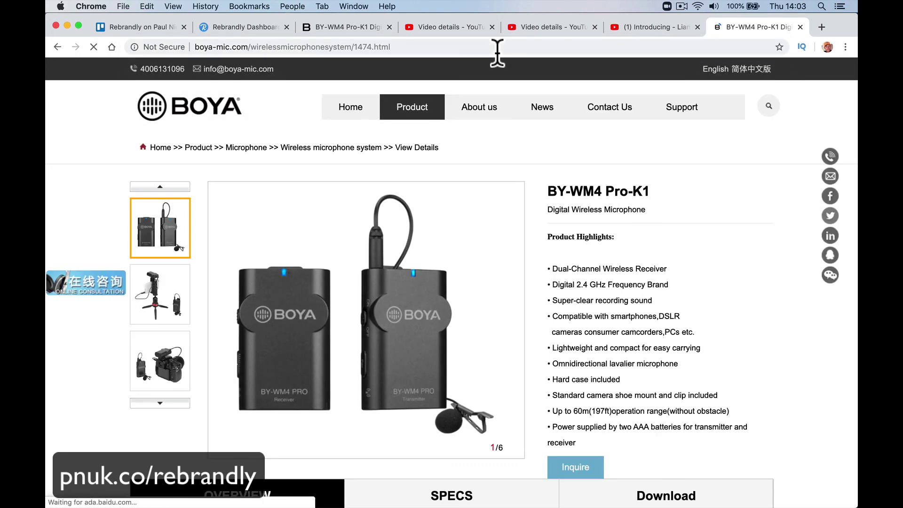
Return to the Rebrandly dashboard and close the pnuk.co/SonyRX100 link's details.
left_click(241, 27)
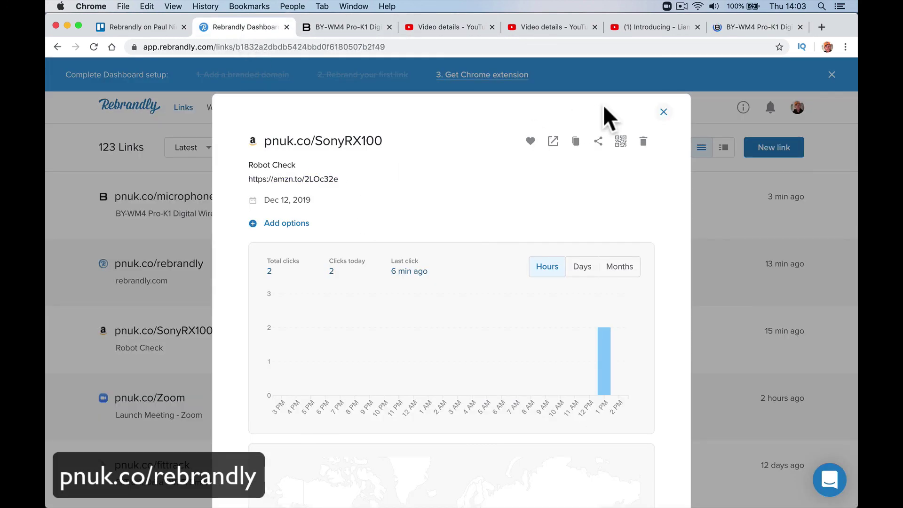
left_click(663, 113)
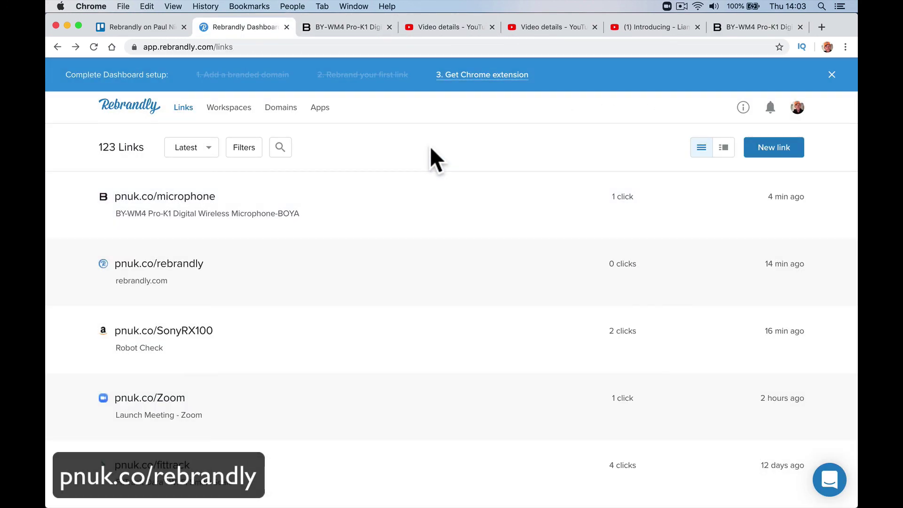